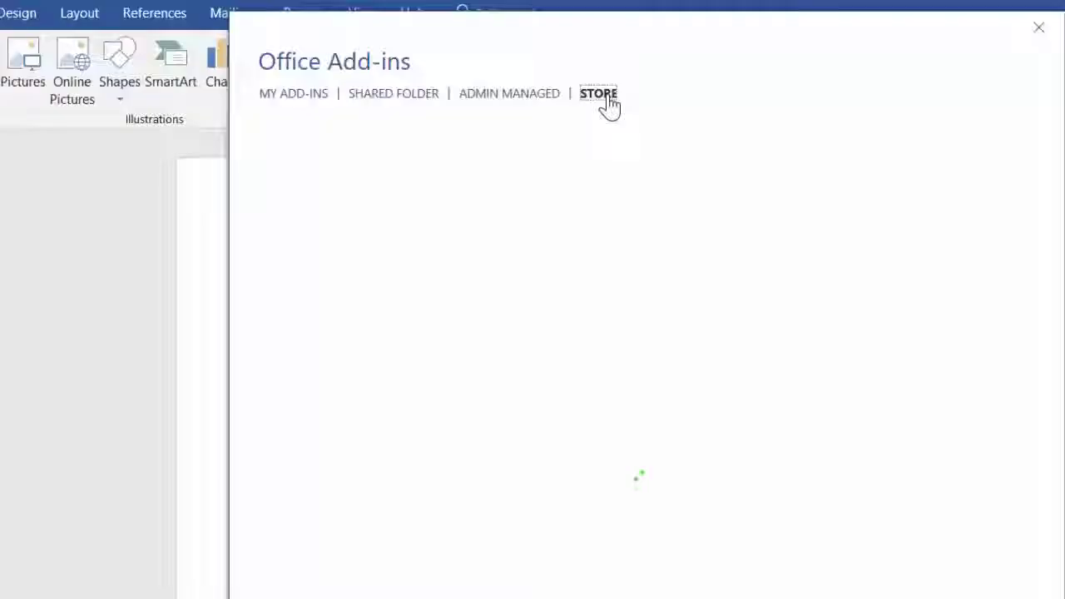
- Search the add-in Store for PerfectIt and add it to Word
left_click(371, 176)
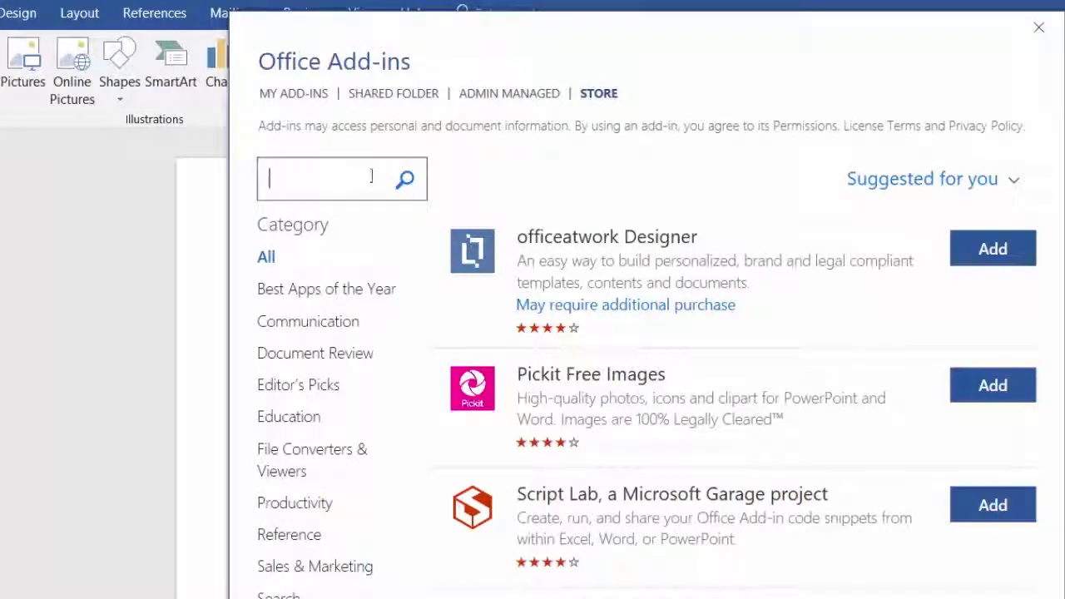
type("PerfectIt")
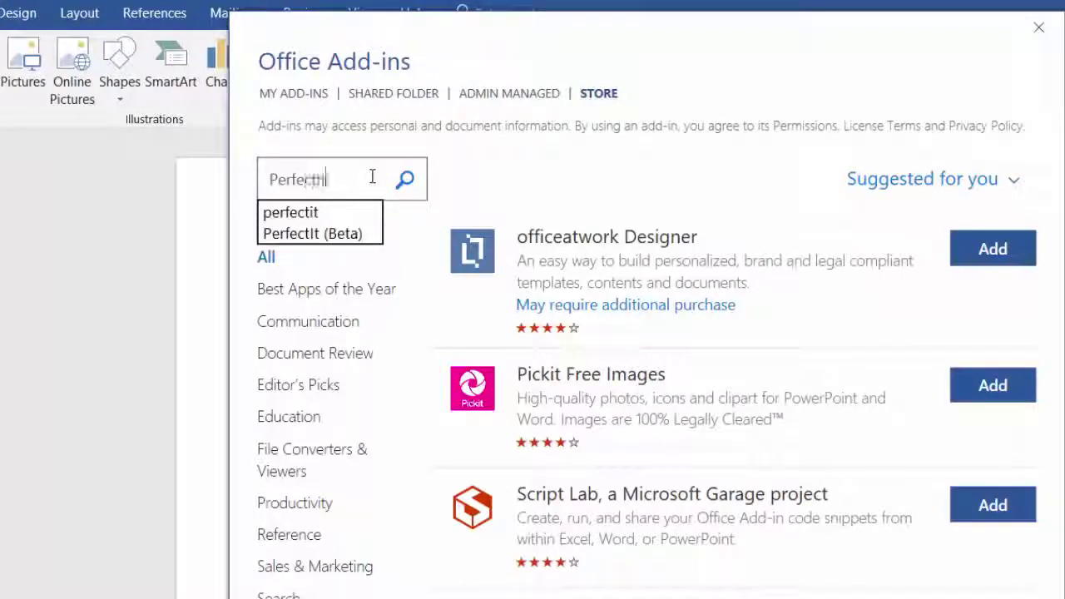
left_click(405, 181)
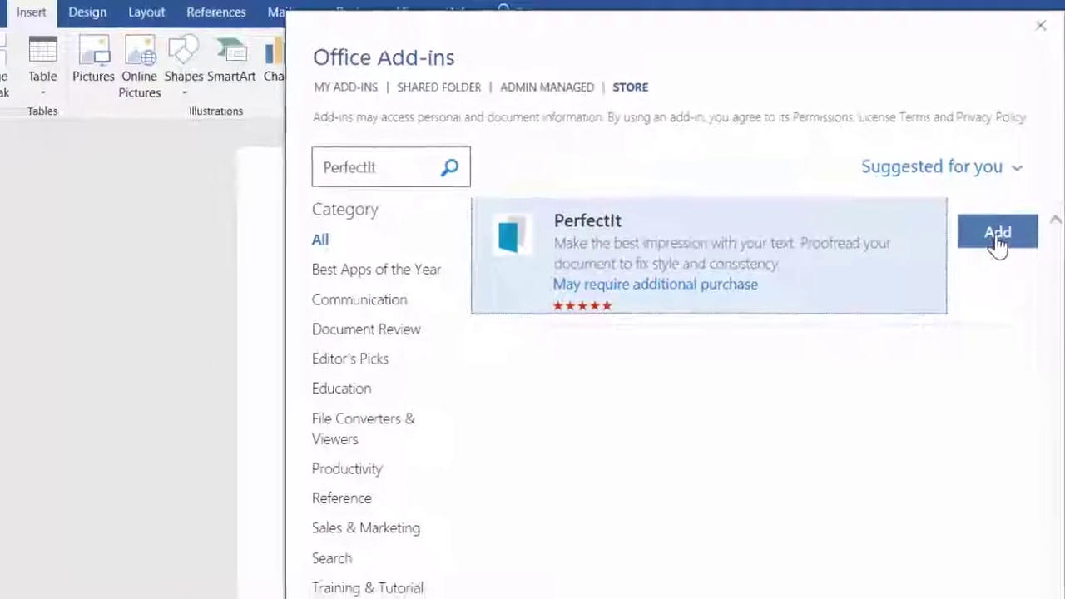
left_click(998, 233)
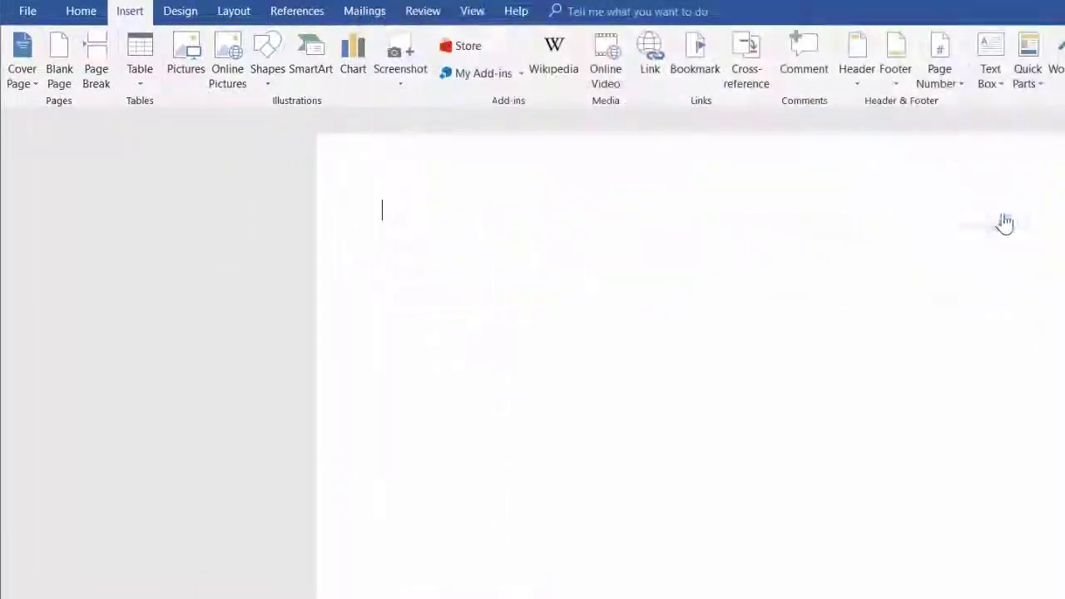
- Launch the PerfectIt proofreading pane beside the report
left_click(661, 126)
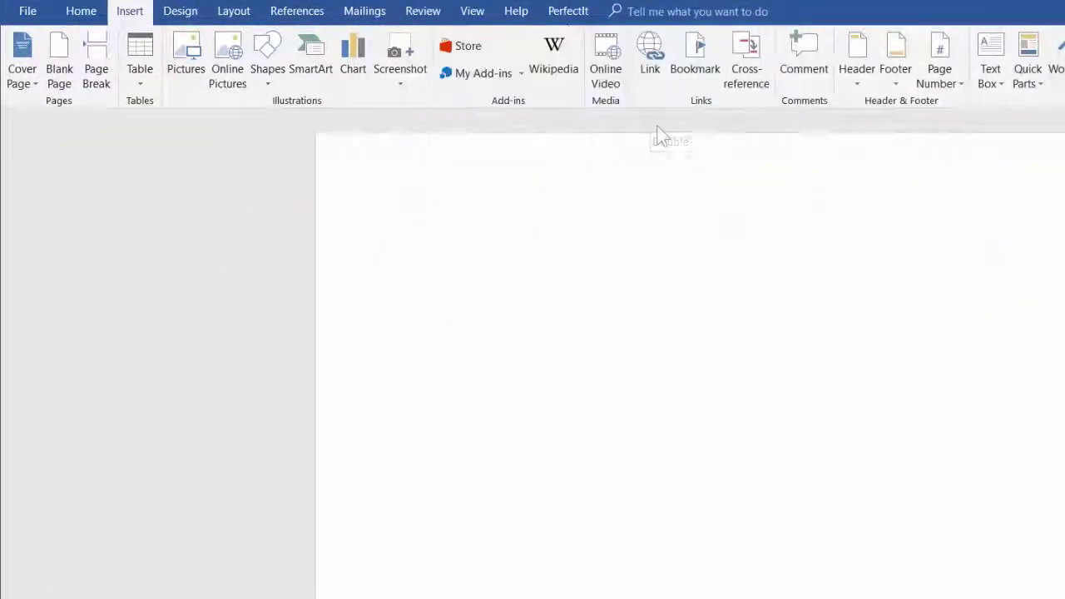
left_click(450, 31)
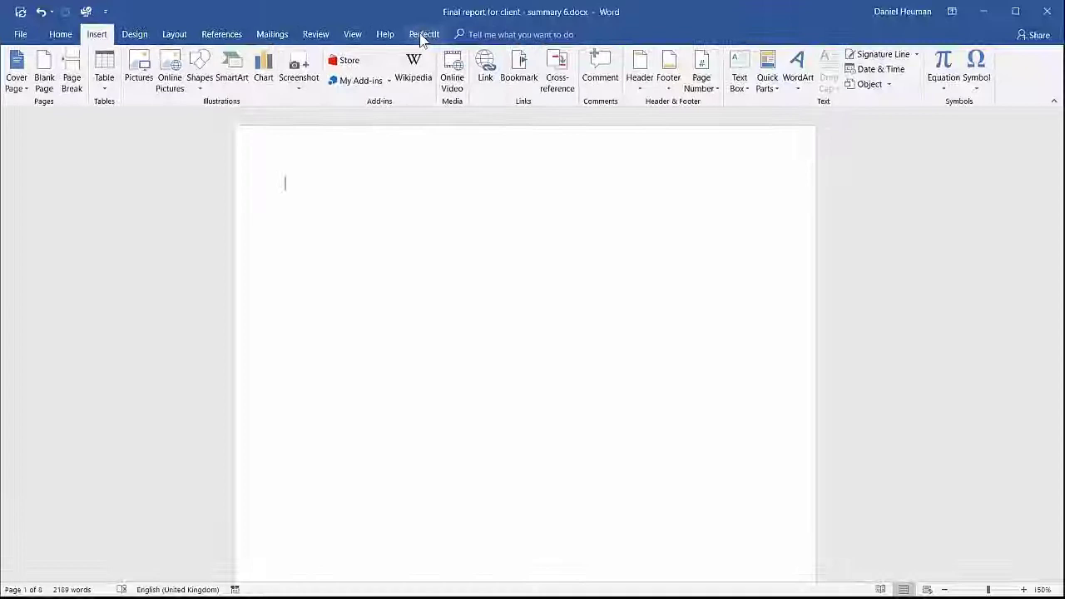
left_click(10, 62)
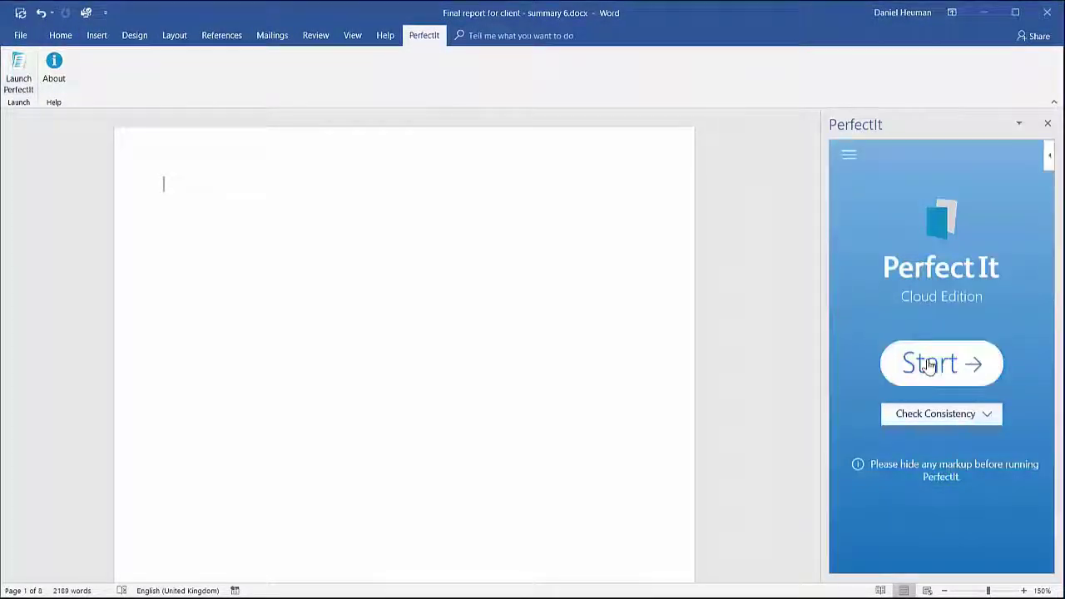
- Start the PerfectIt check and choose 'cooperation' as the preferred hyphenation form
left_click(929, 366)
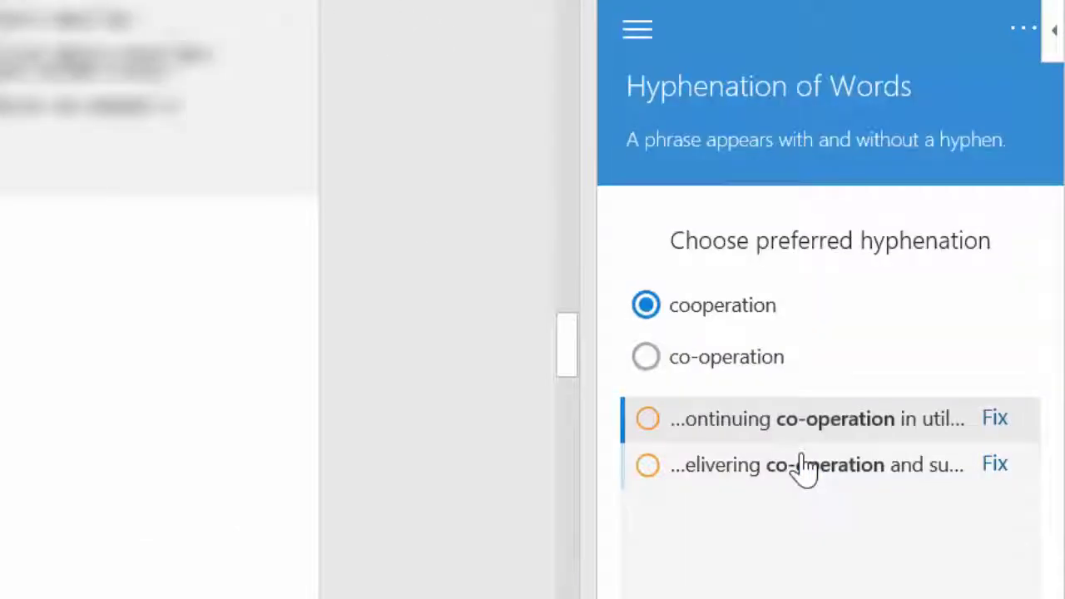
left_click(696, 367)
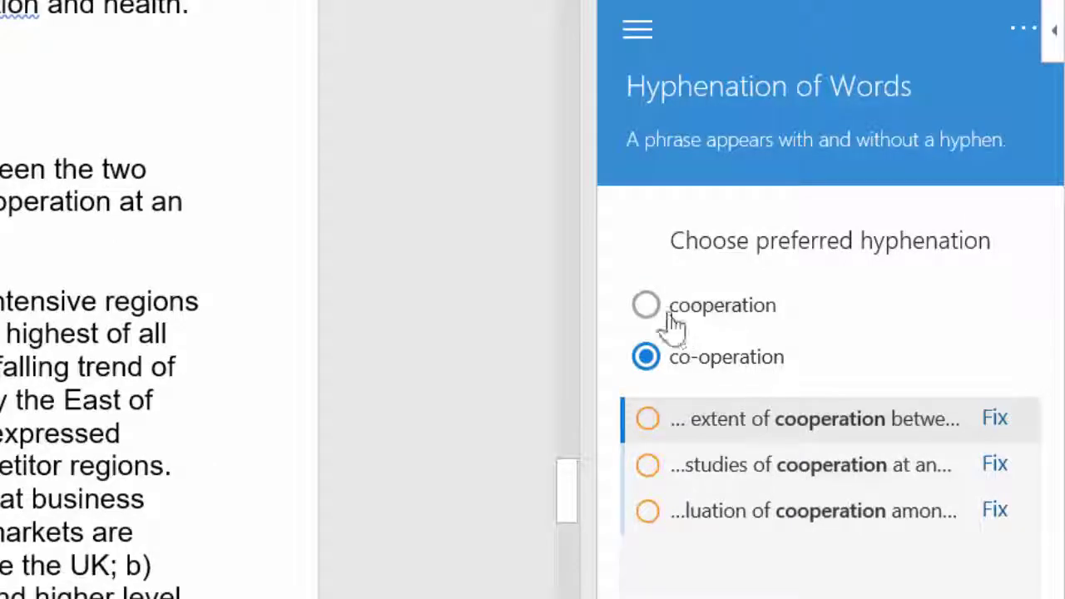
left_click(673, 323)
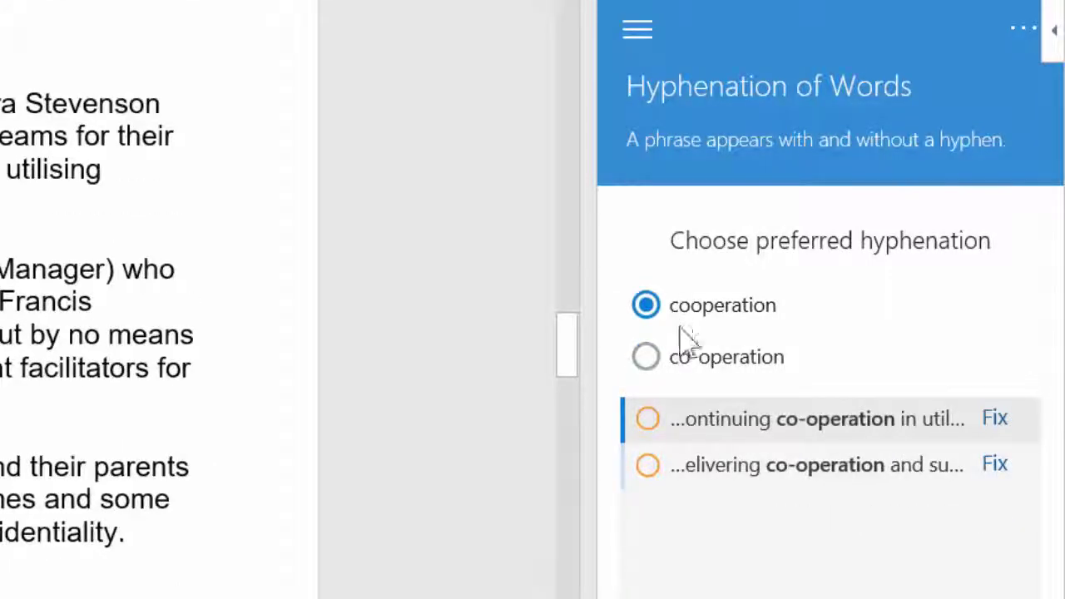
left_click(686, 366)
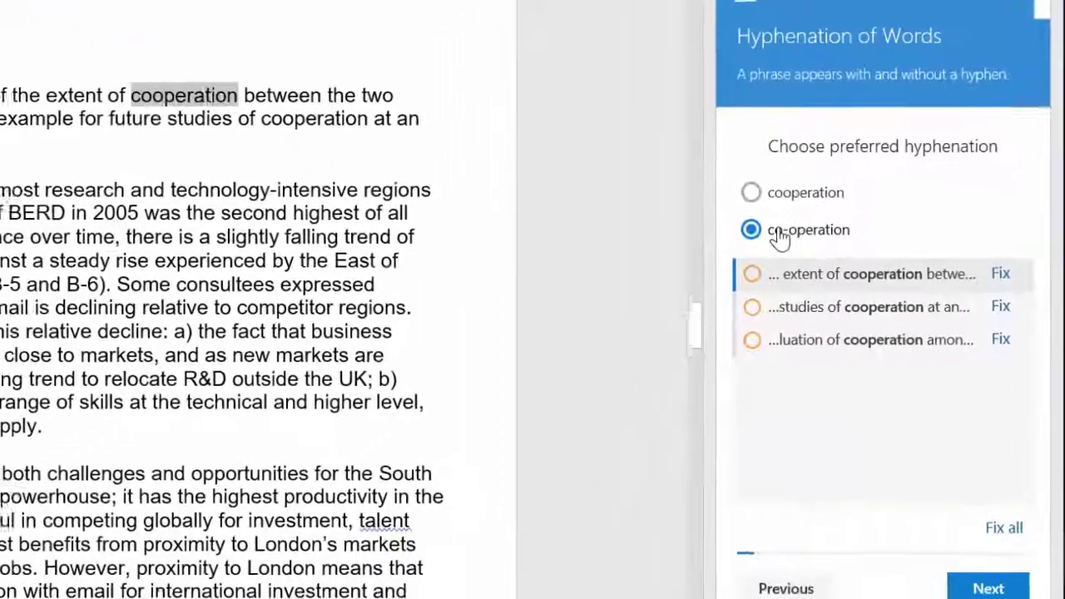
left_click(755, 191)
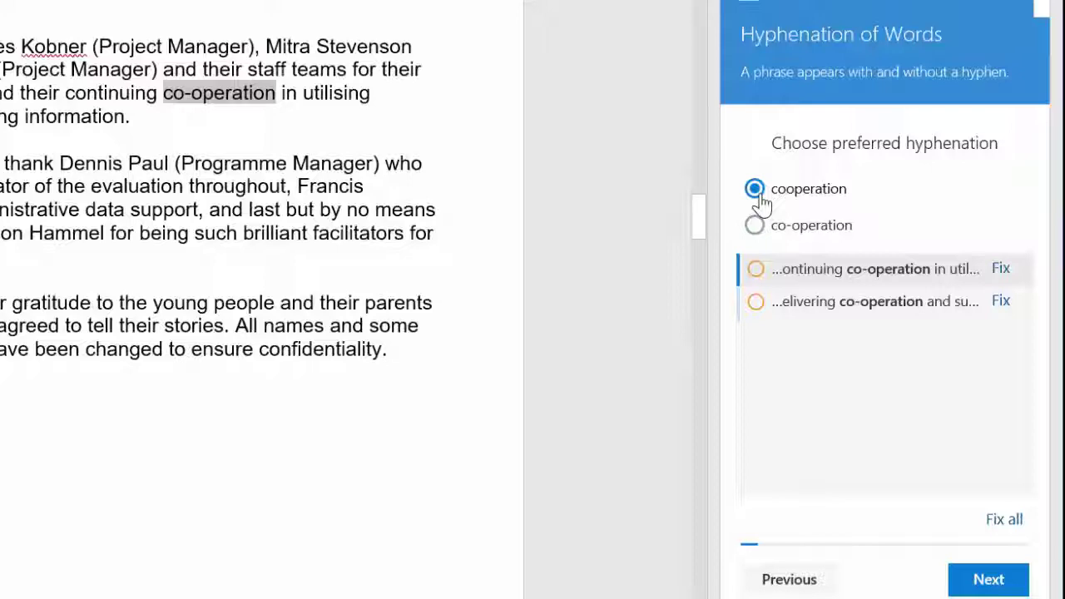
- Fix both 'co-operation' instances to 'cooperation' and continue to spelling variations
left_click(822, 301)
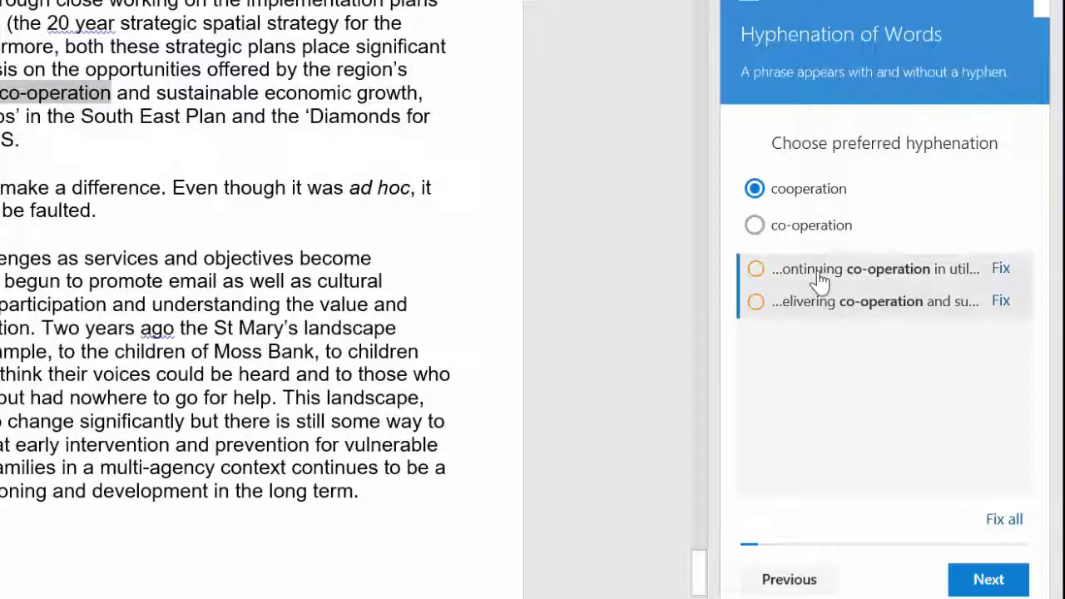
left_click(820, 280)
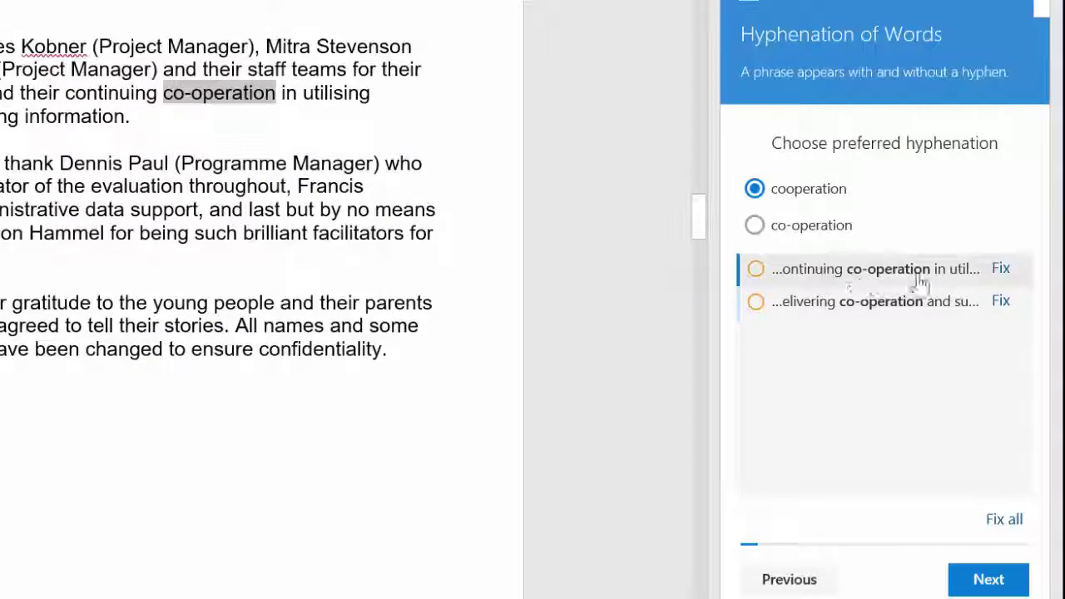
left_click(1001, 270)
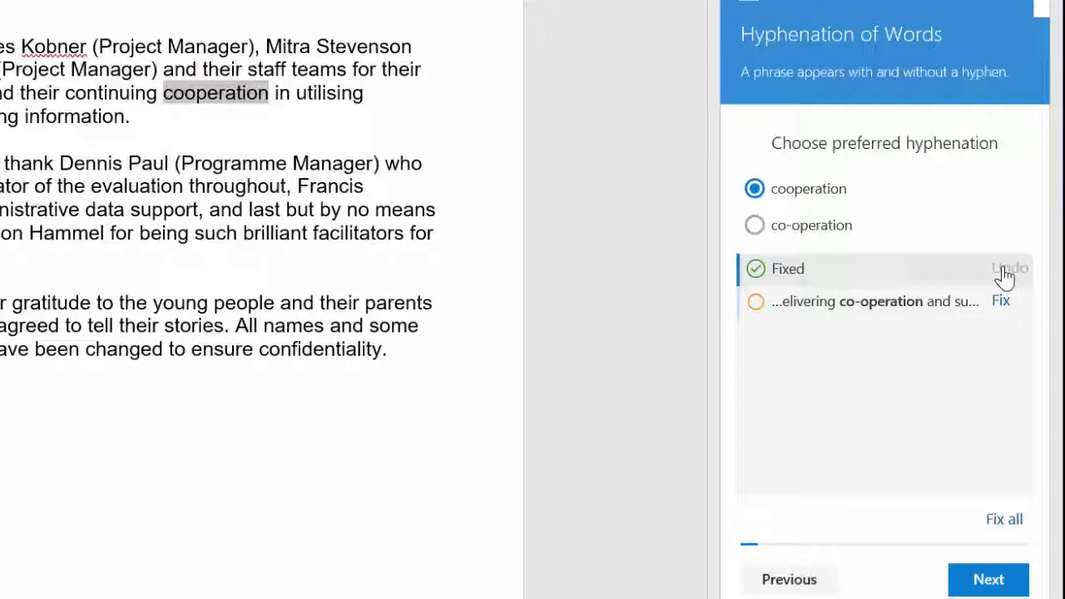
left_click(1002, 302)
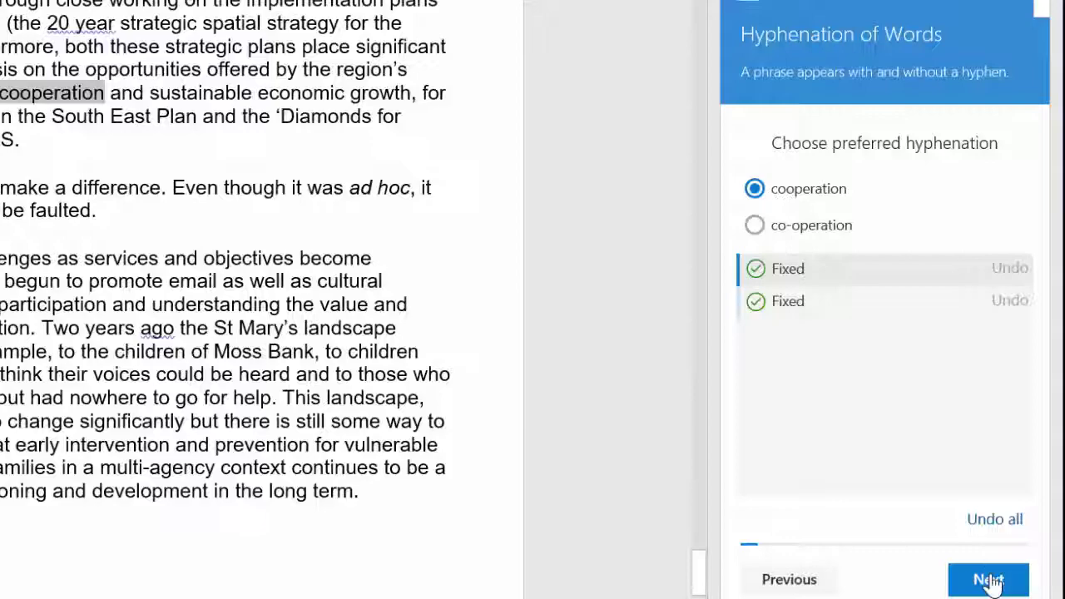
left_click(990, 580)
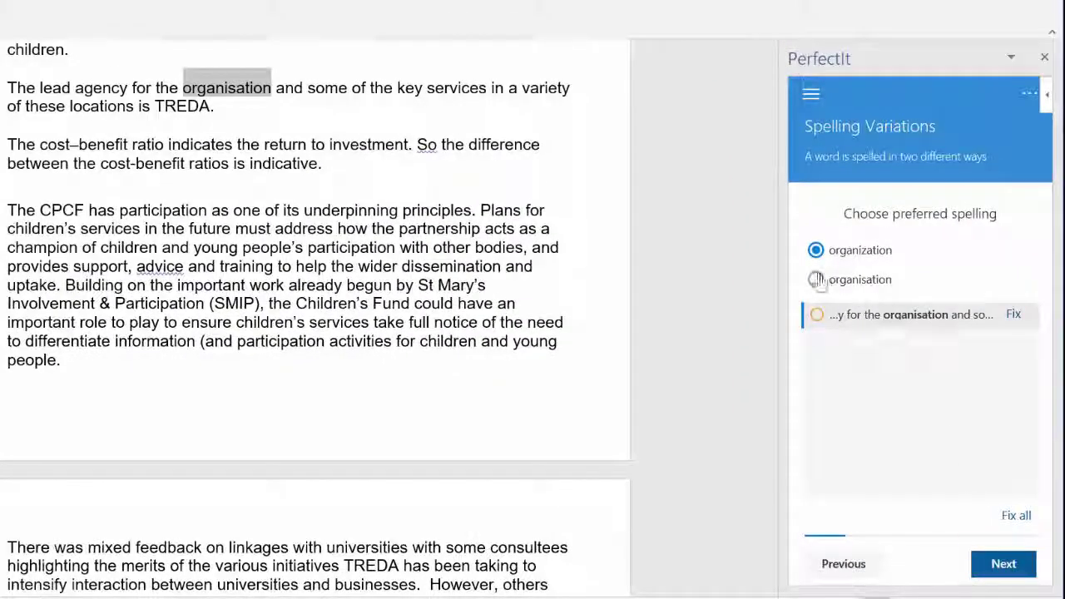
- Keep 'organization' as the preferred spelling and fix the 'organisation' occurrence
left_click(817, 280)
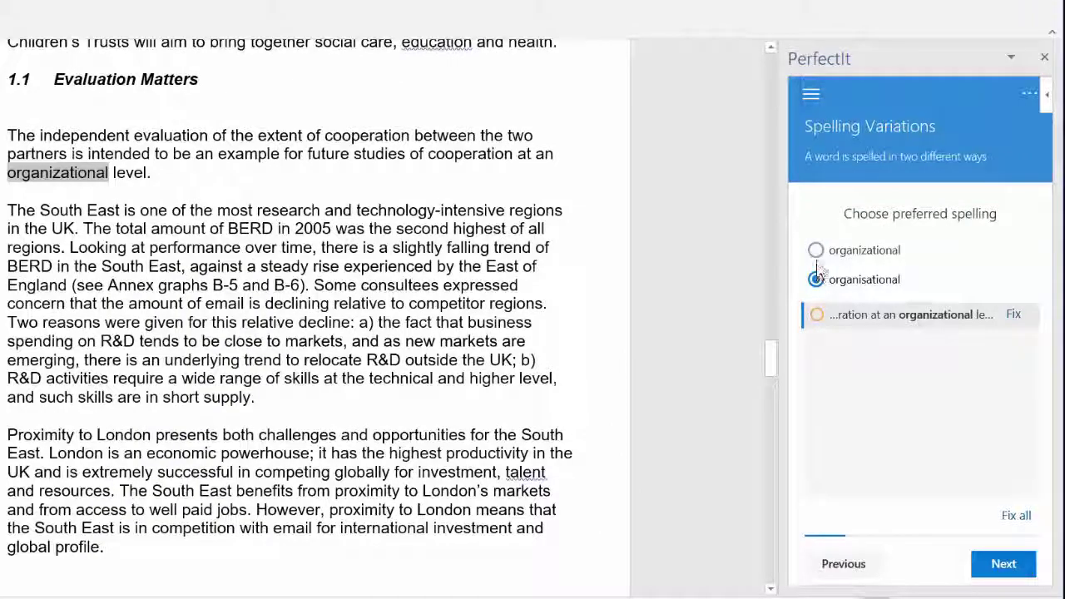
left_click(817, 251)
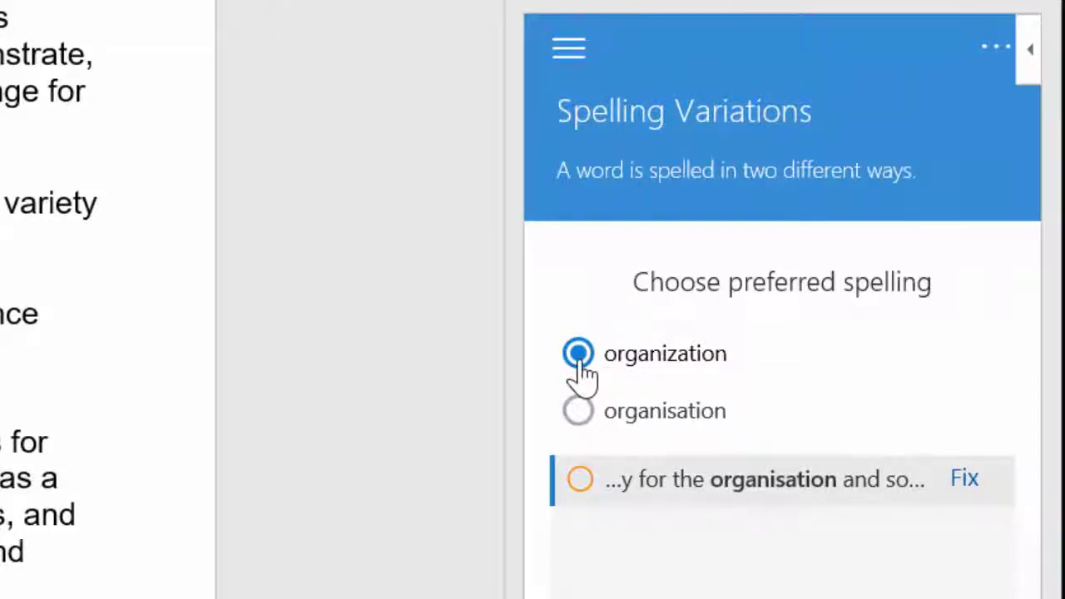
left_click(578, 412)
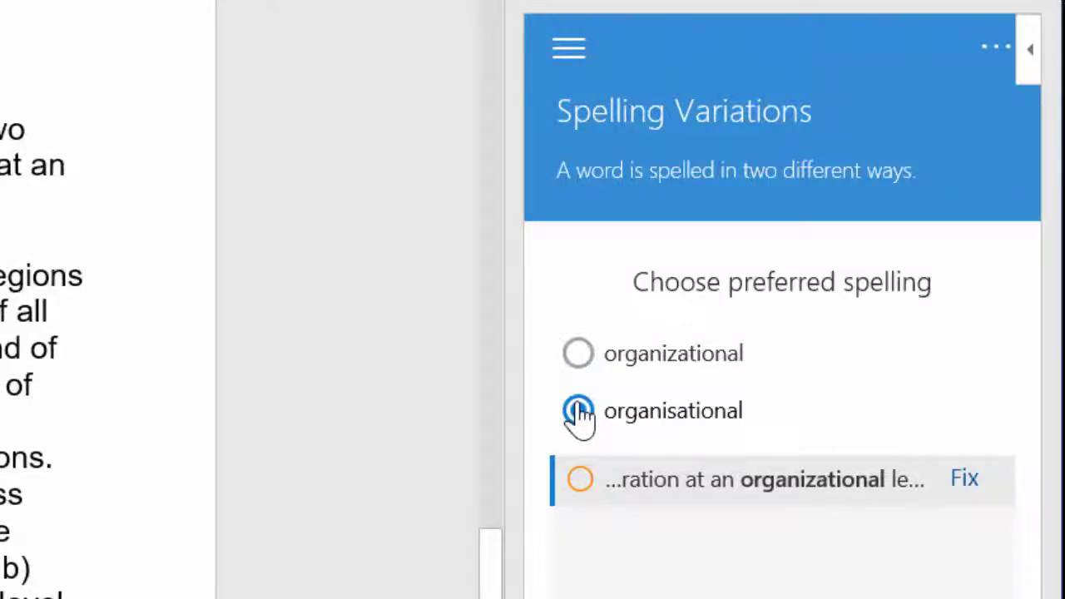
left_click(579, 412)
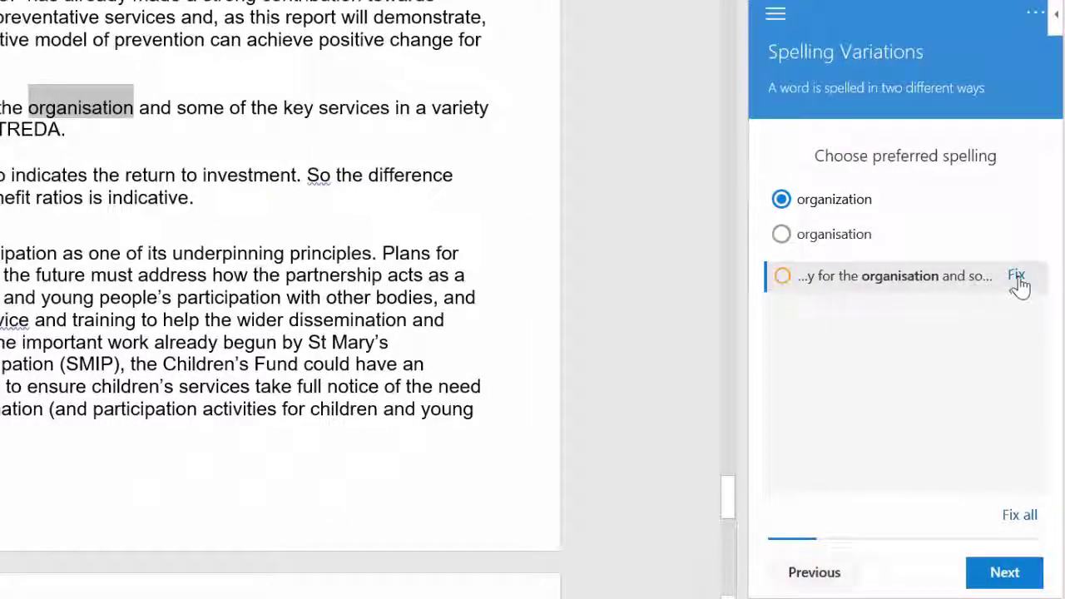
left_click(1017, 278)
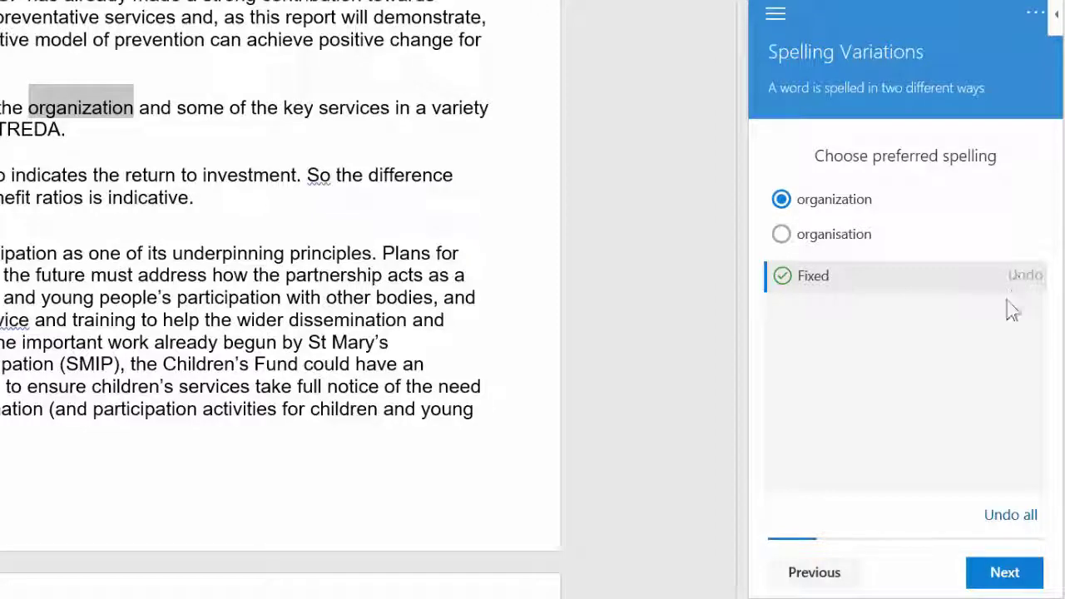
left_click(1024, 577)
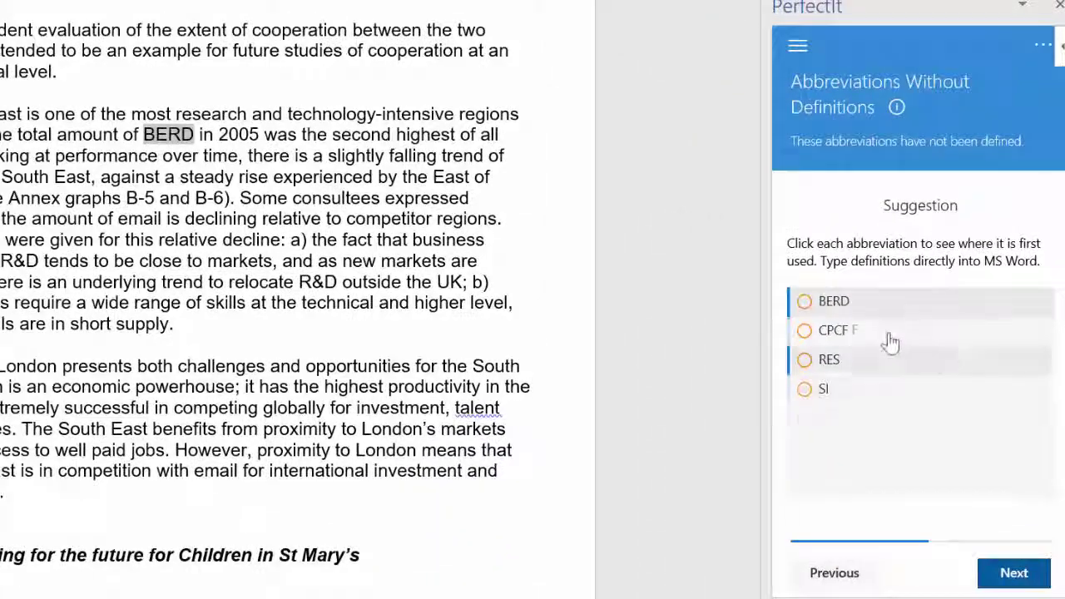
- Review the first uses of the undefined abbreviations CPCF, RES and SI
left_click(891, 335)
left_click(870, 374)
left_click(866, 403)
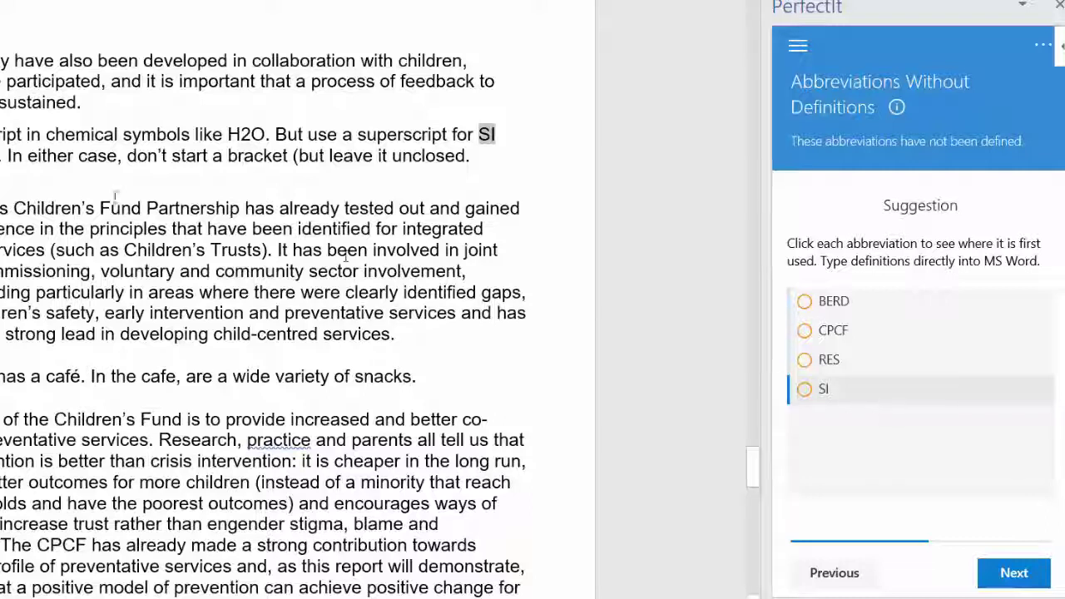
left_click_drag(172, 229, 386, 313)
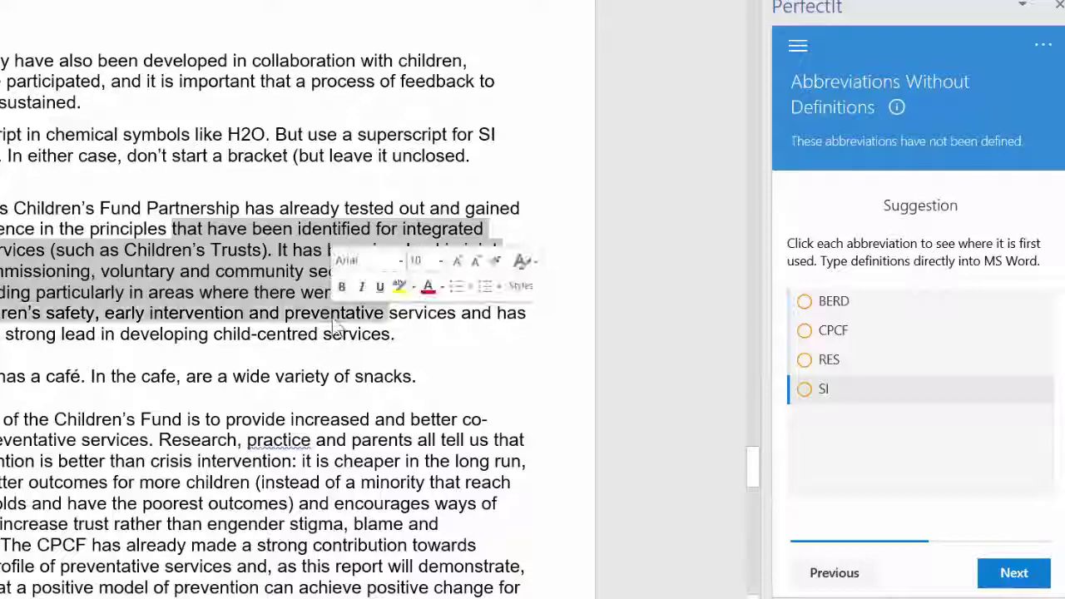
- Insert 'Business Expenditure on Research and Development' with brackets before the first BERD
left_click(834, 301)
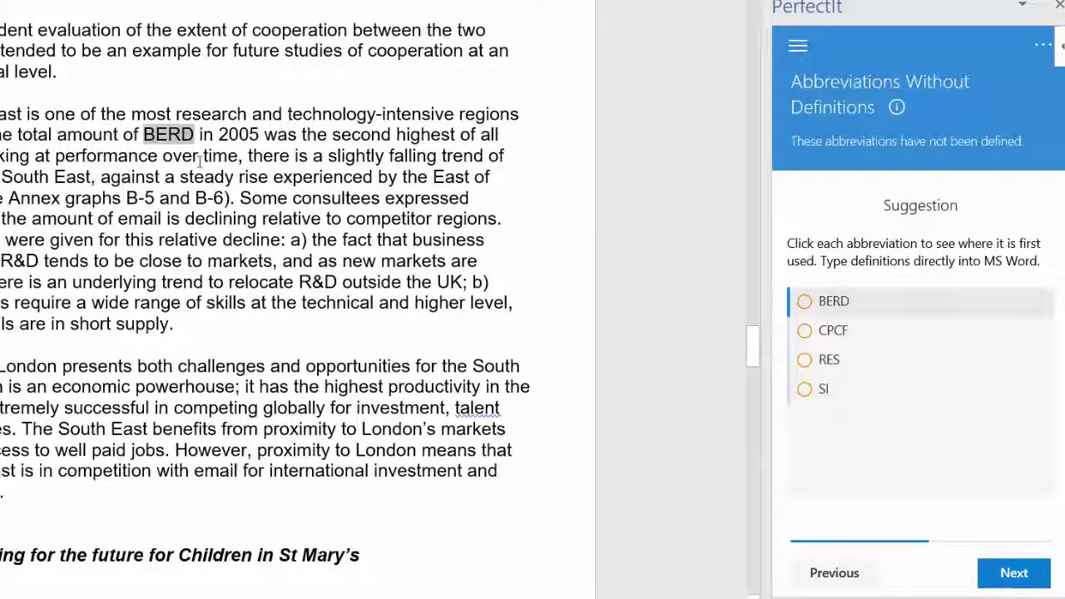
left_click(139, 135)
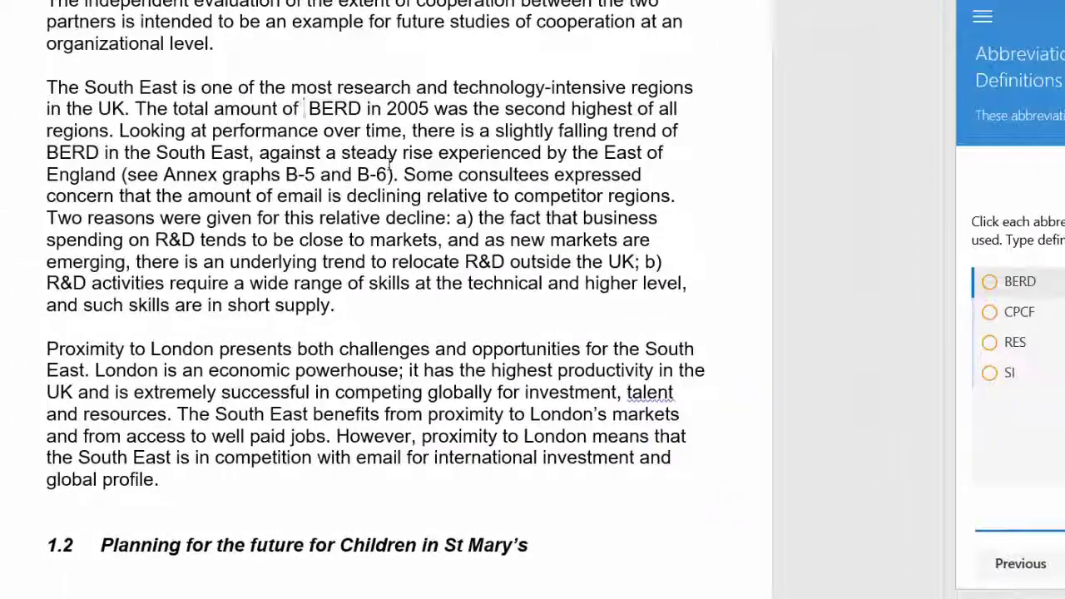
type("Business Expenditure on Research and Development (")
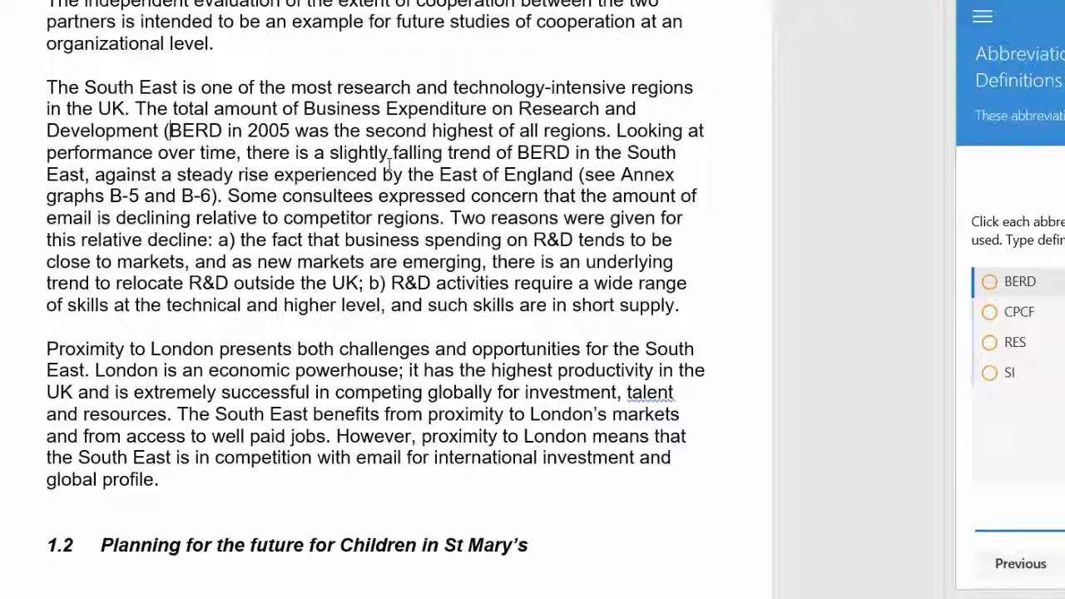
type(")")
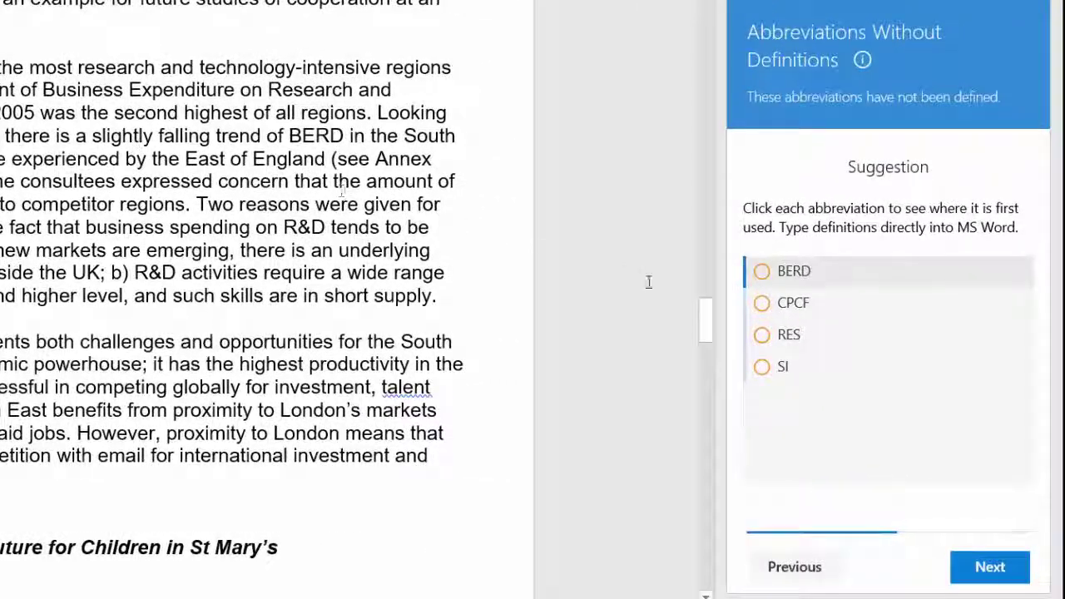
left_click(803, 369)
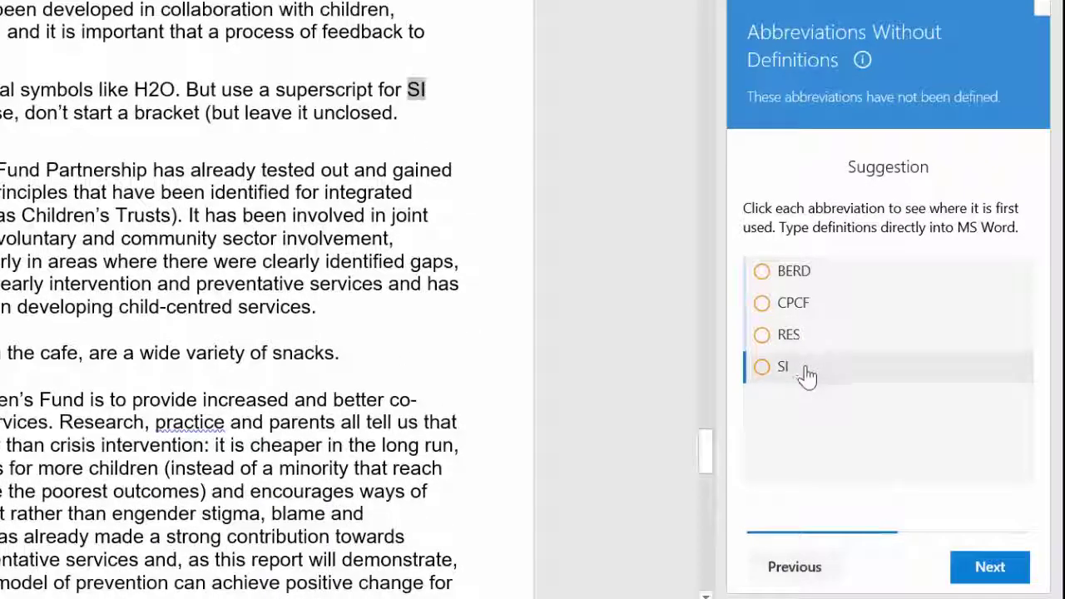
left_click(992, 569)
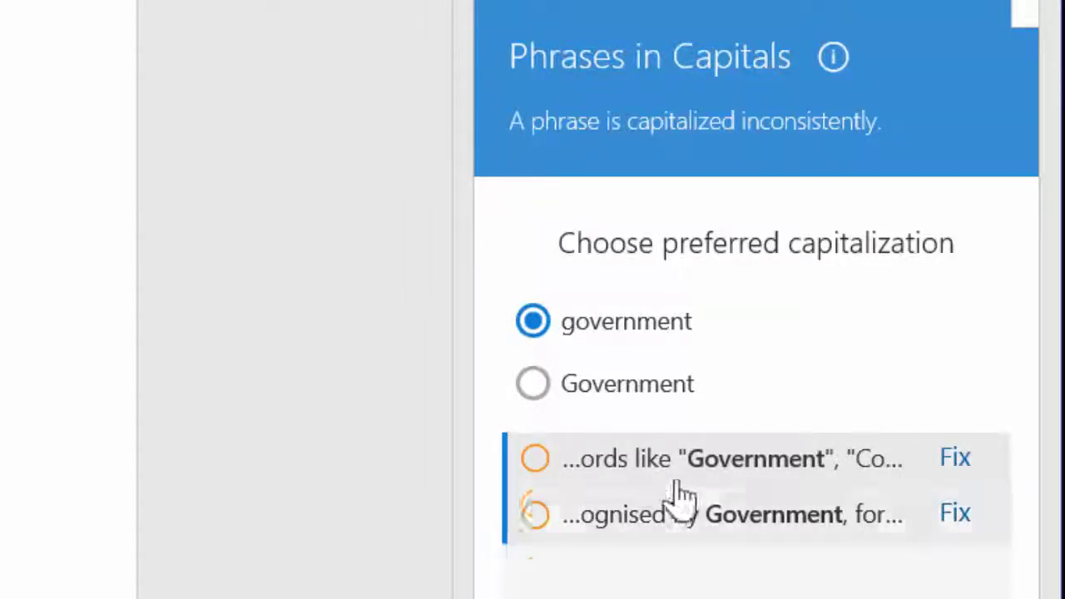
- Keep lowercase 'government', skip finalization tasks, and reach the all-checks-complete summary
left_click(534, 385)
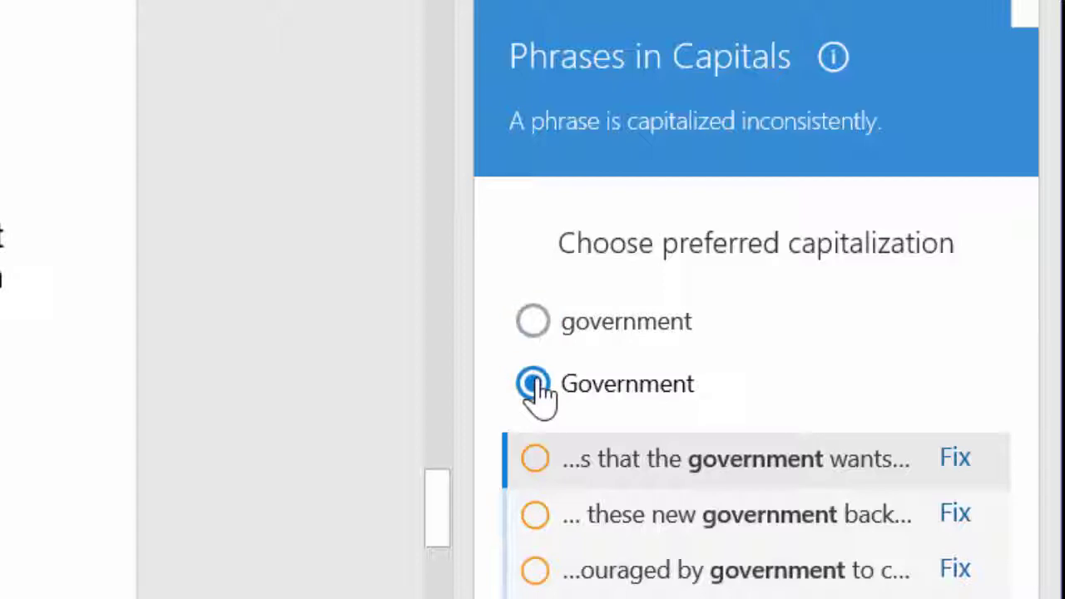
left_click(534, 323)
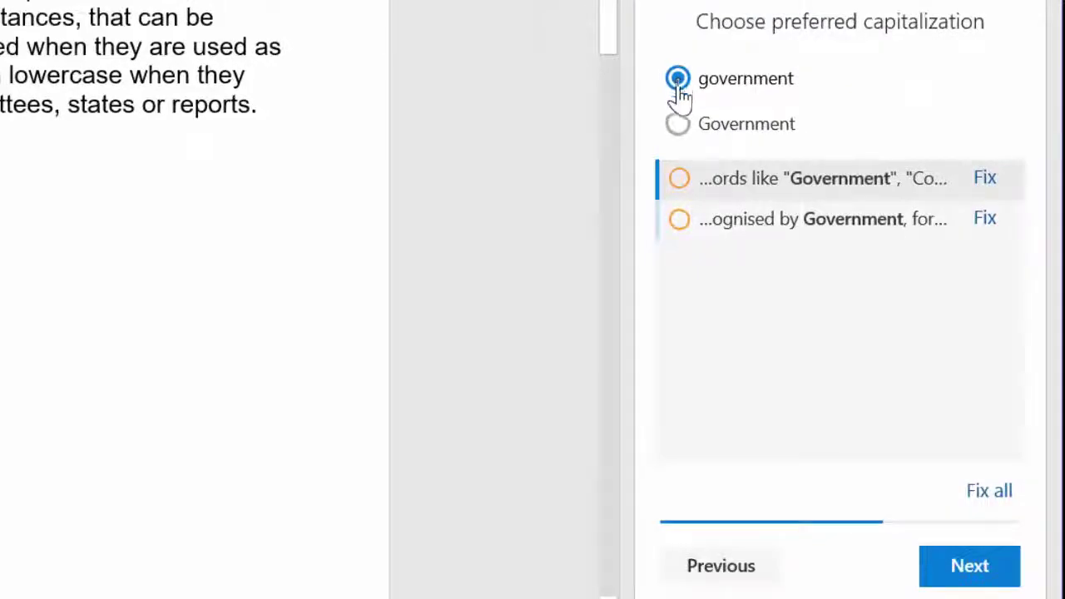
left_click(965, 566)
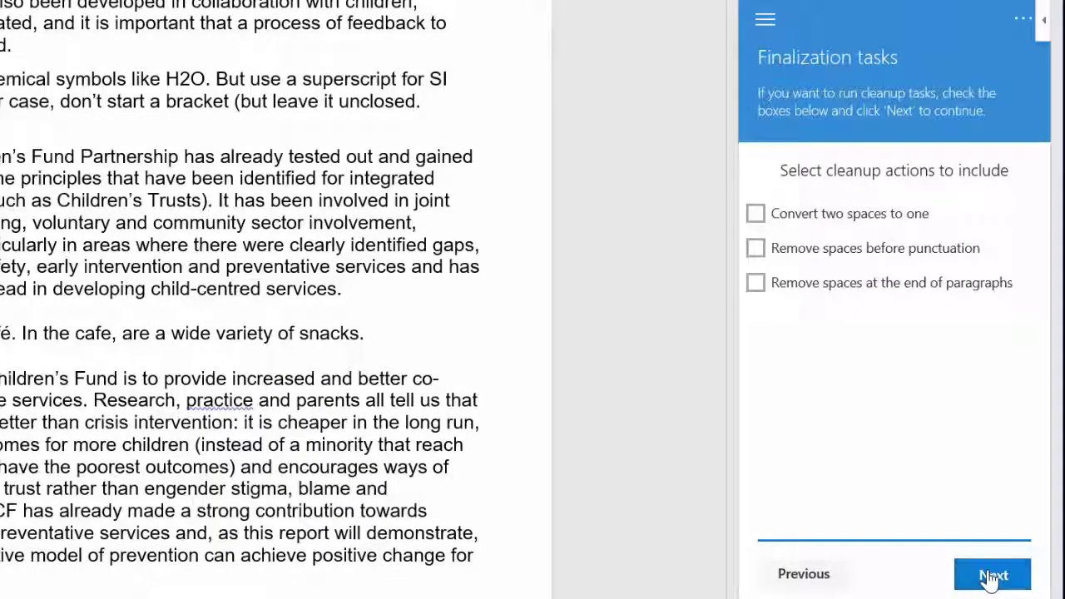
left_click(990, 576)
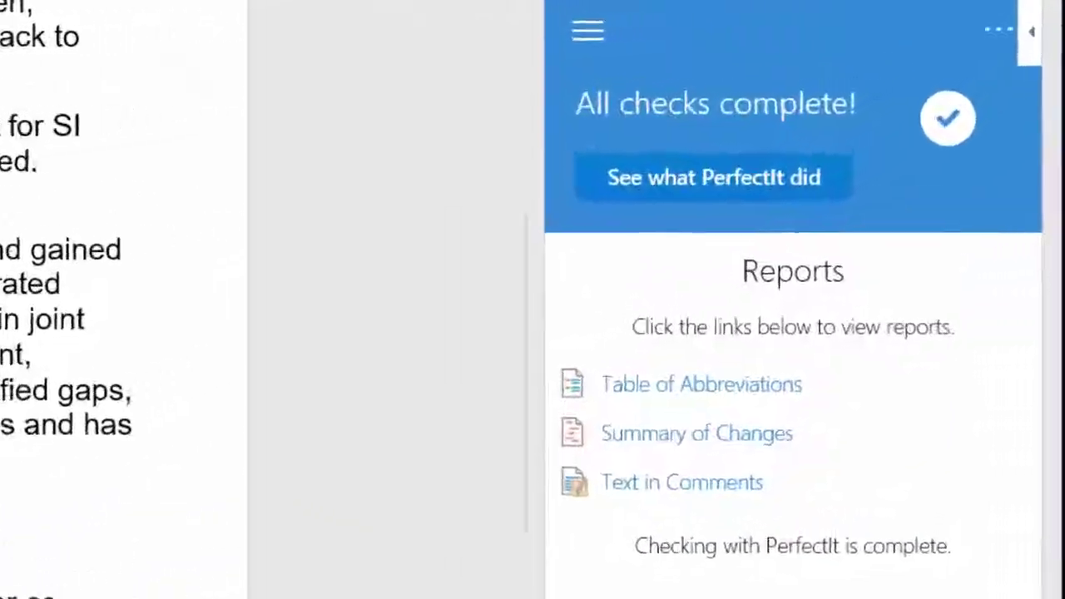
left_click(995, 32)
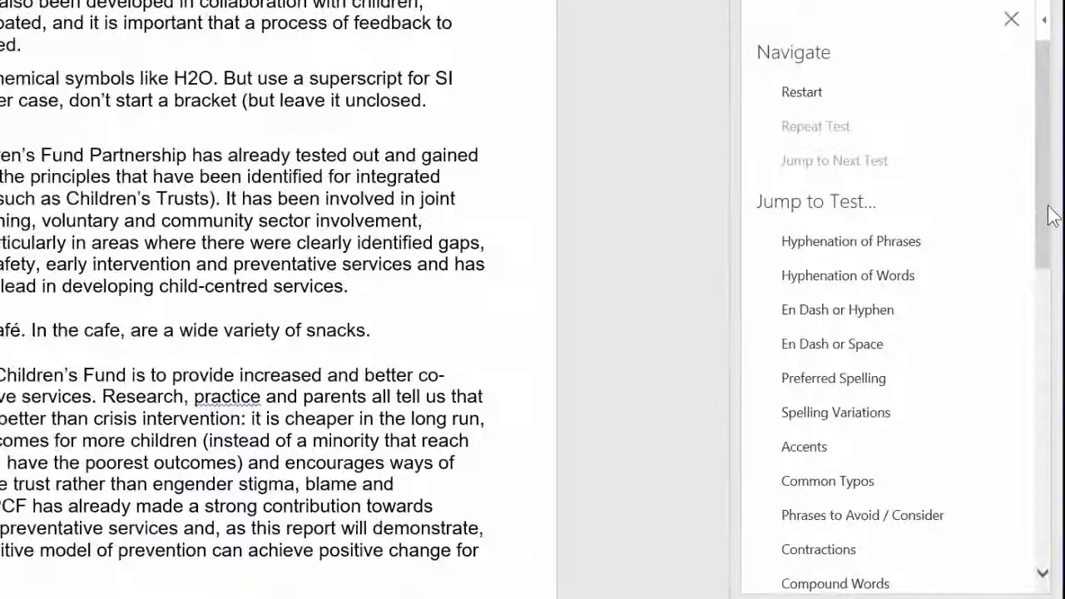
- Restart PerfectIt and select American Legal Style as the house style
left_click_drag(1046, 241, 1045, 346)
left_click_drag(1046, 306, 1058, 231)
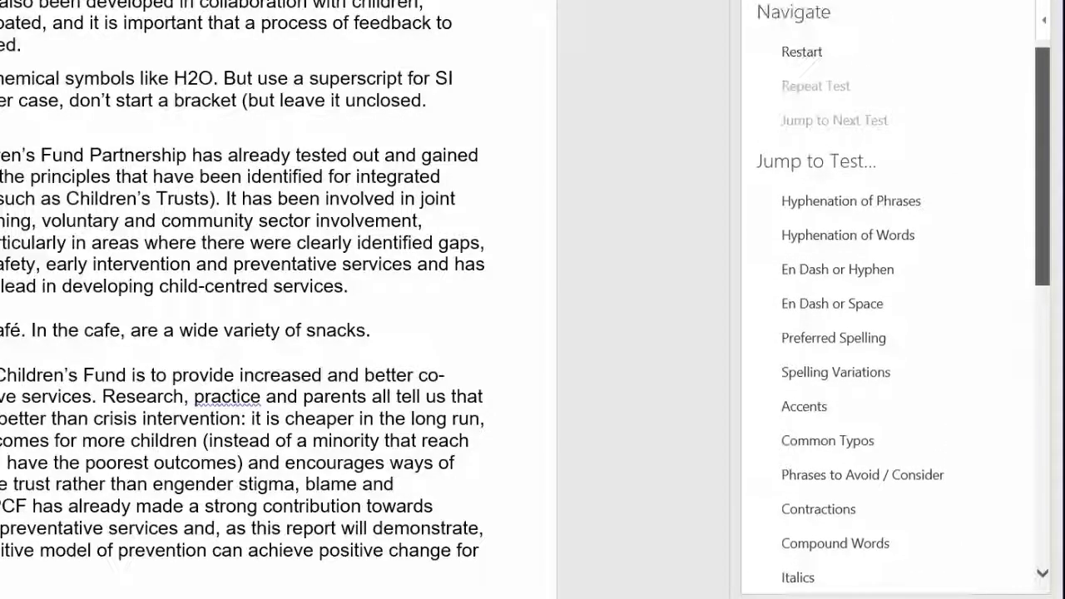
left_click(835, 56)
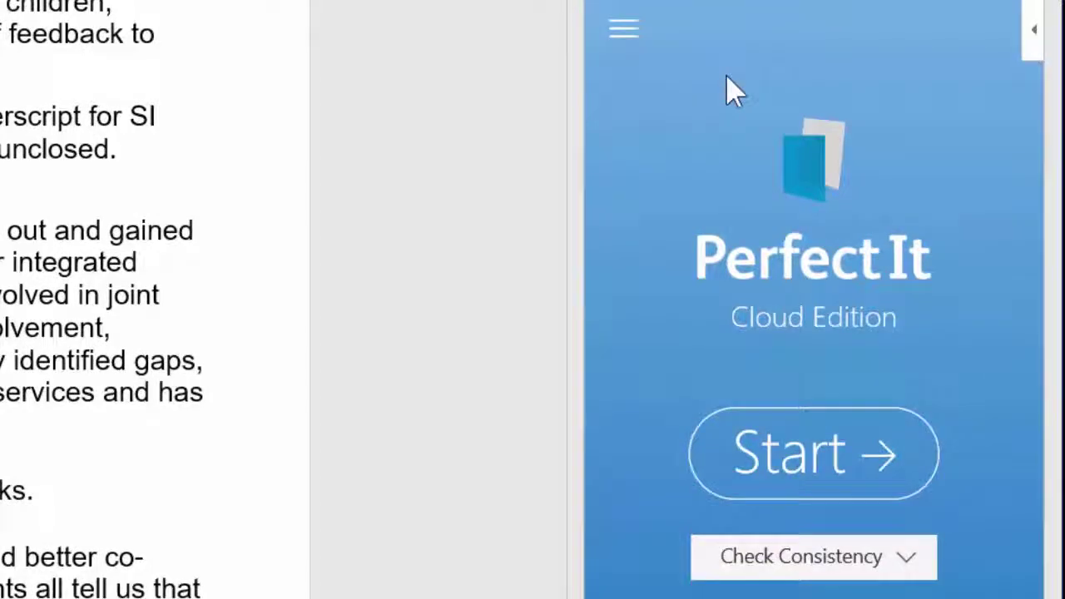
left_click(914, 572)
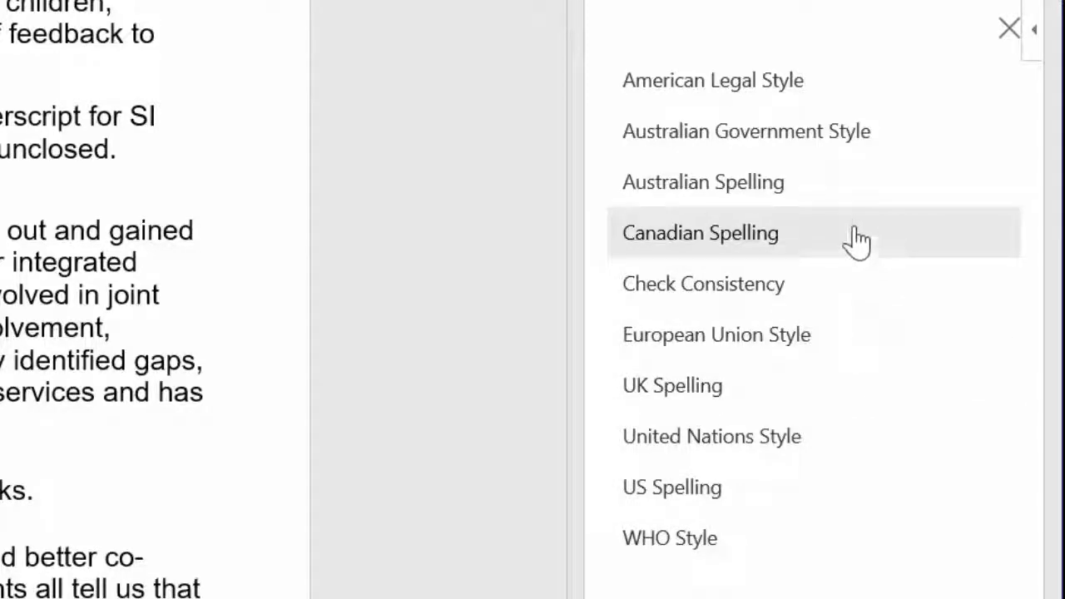
left_click(863, 107)
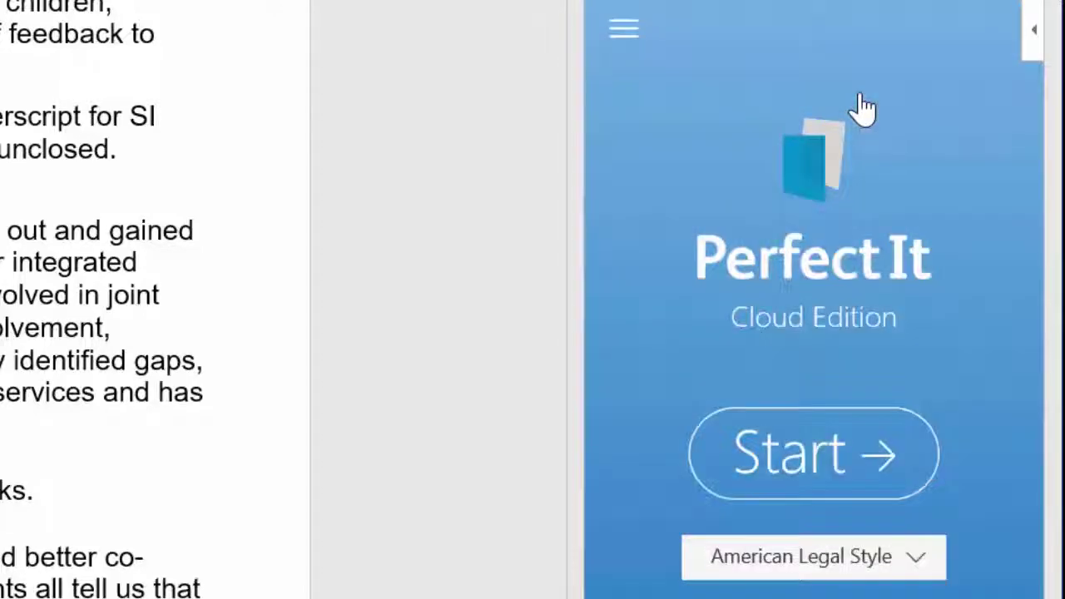